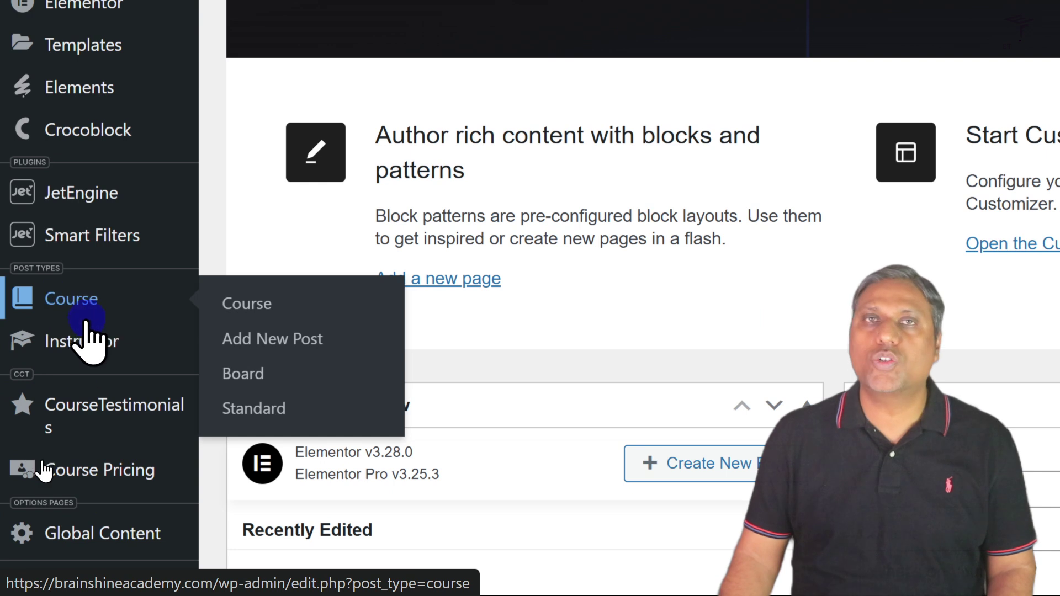
Review the JetEngine product page's description and the page builders it supports
mouse_move(104, 356)
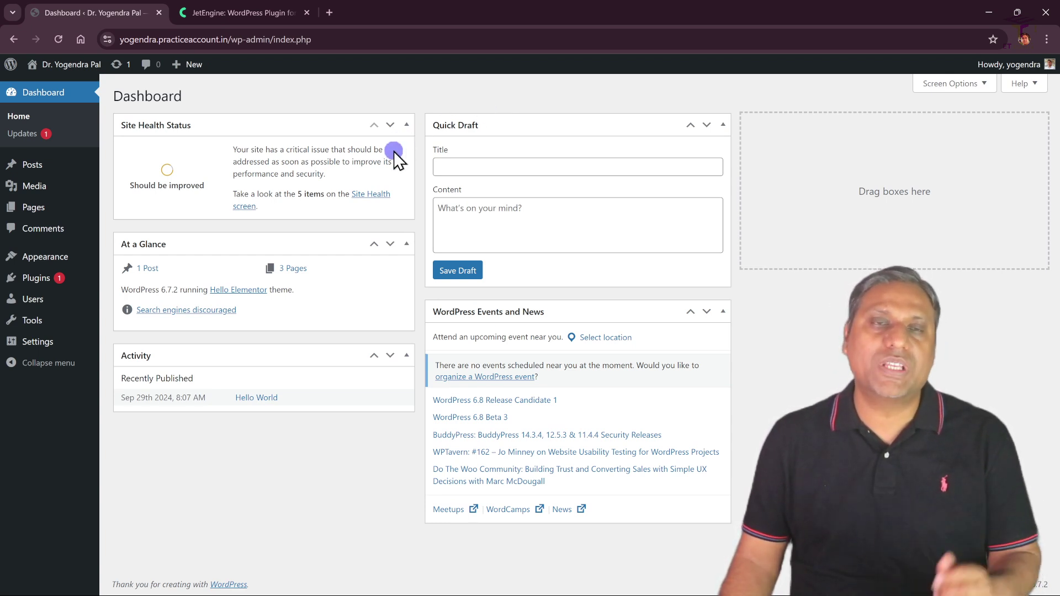
left_click(238, 11)
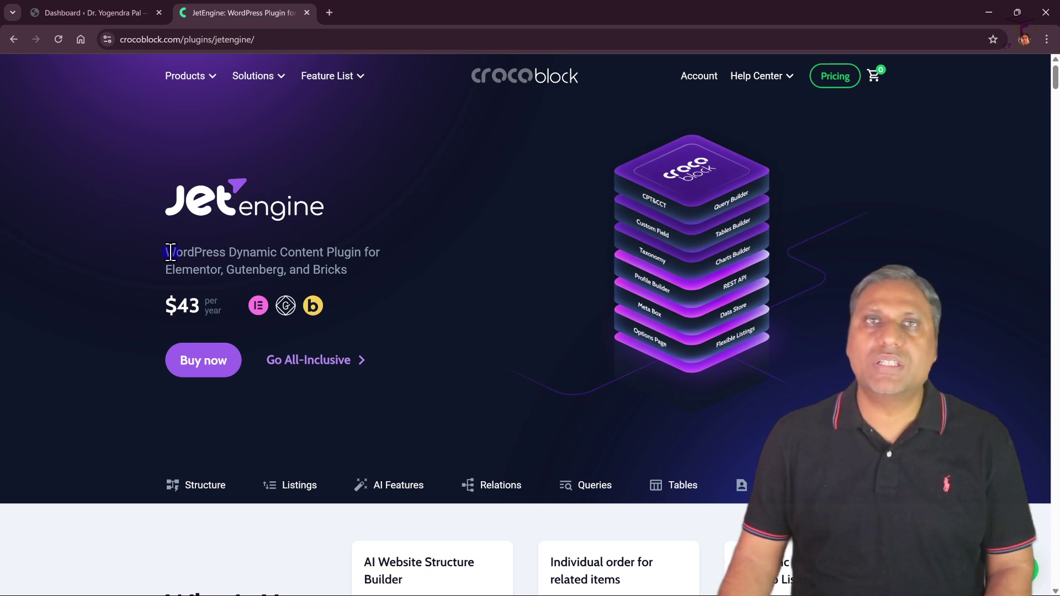
left_click_drag(165, 252, 356, 284)
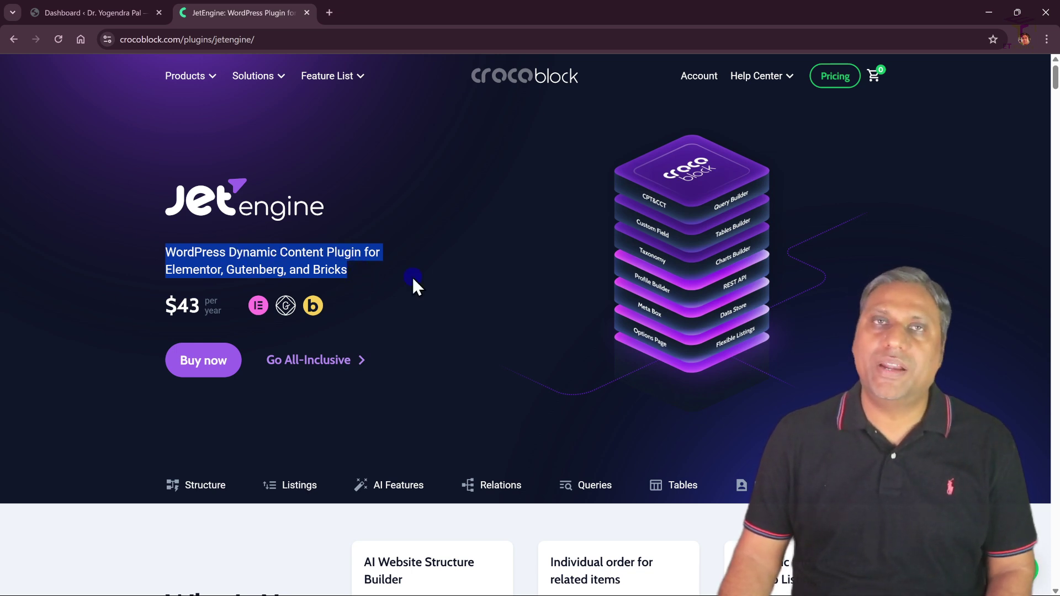
left_click(440, 292)
left_click_drag(172, 271, 344, 275)
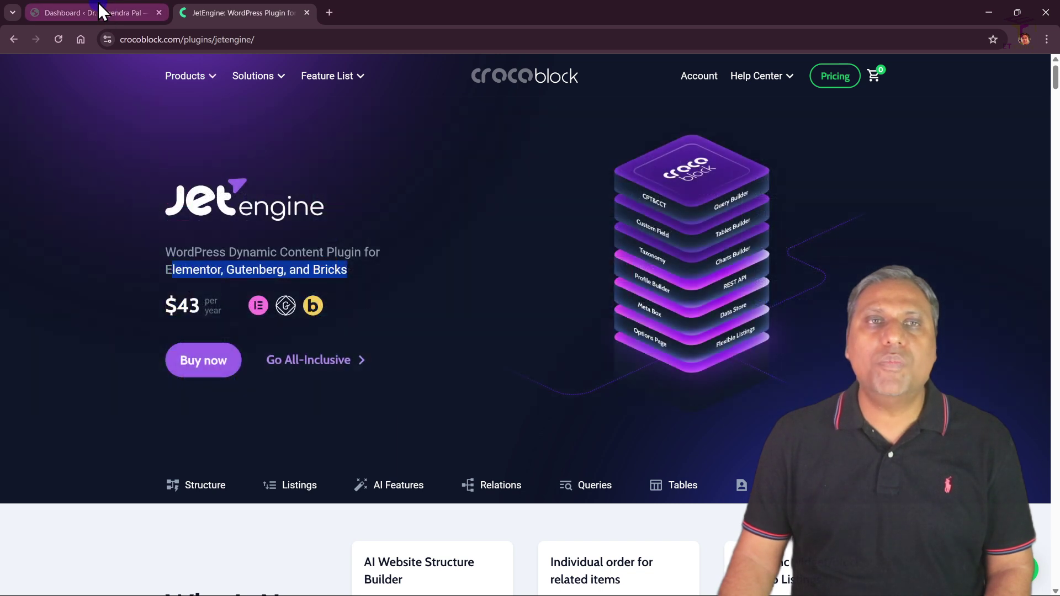
Return to the WordPress dashboard and activate the installed JetEngine plugin
left_click(98, 12)
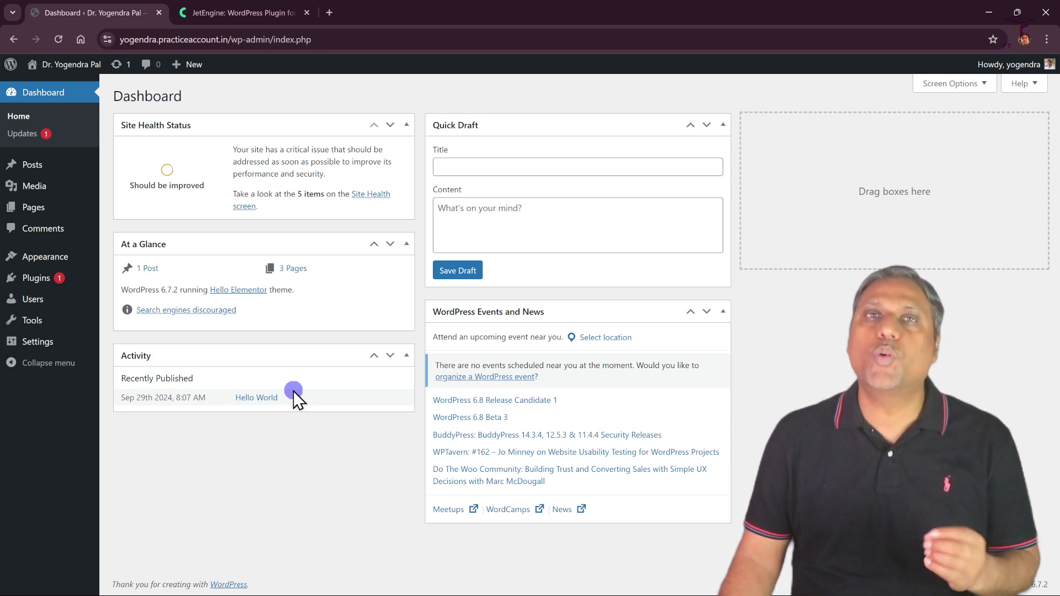
mouse_move(37, 270)
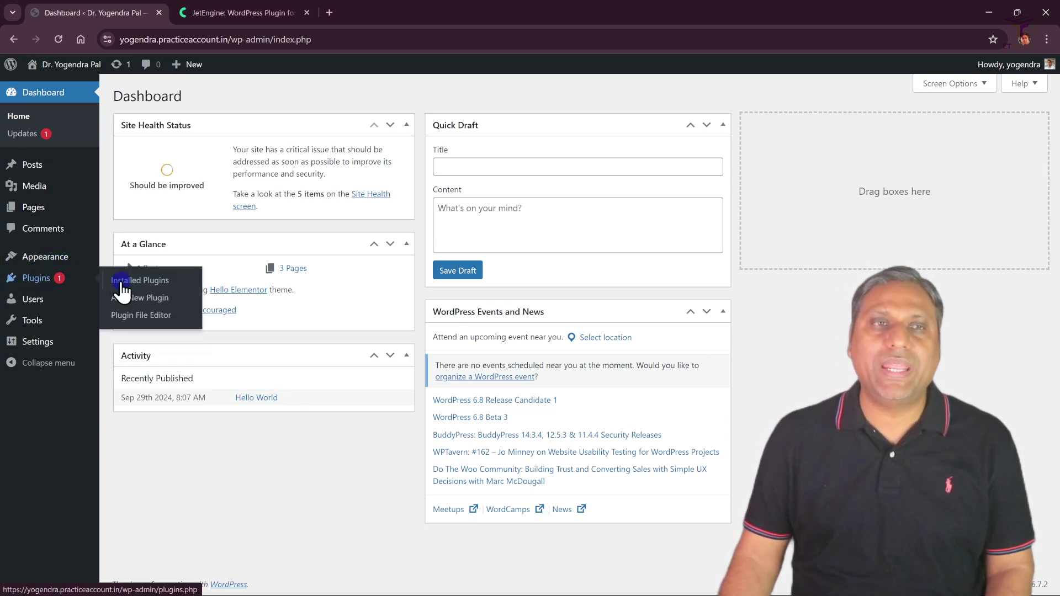
left_click(141, 279)
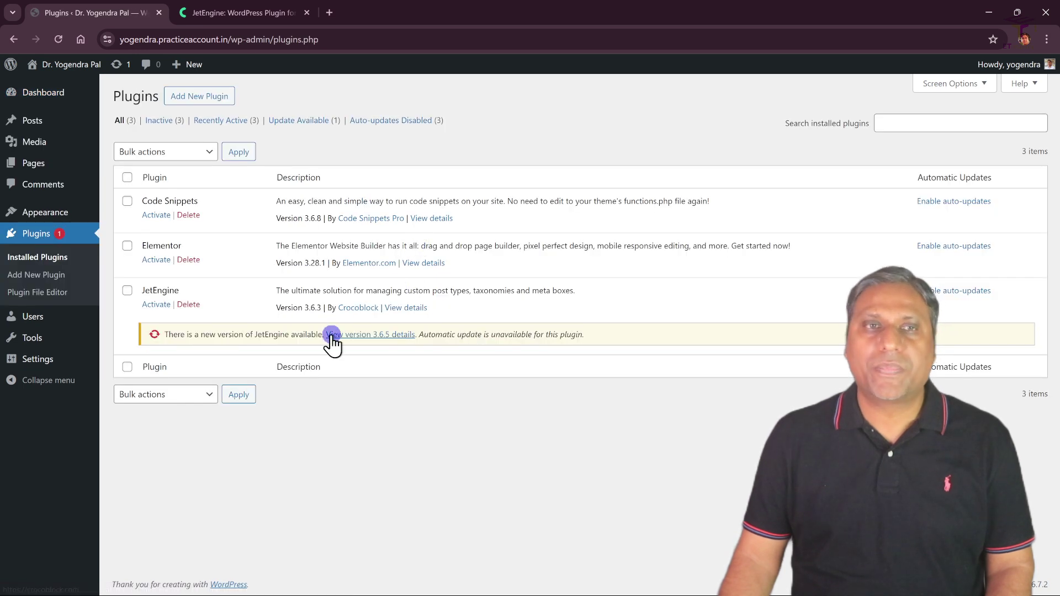
left_click(150, 305)
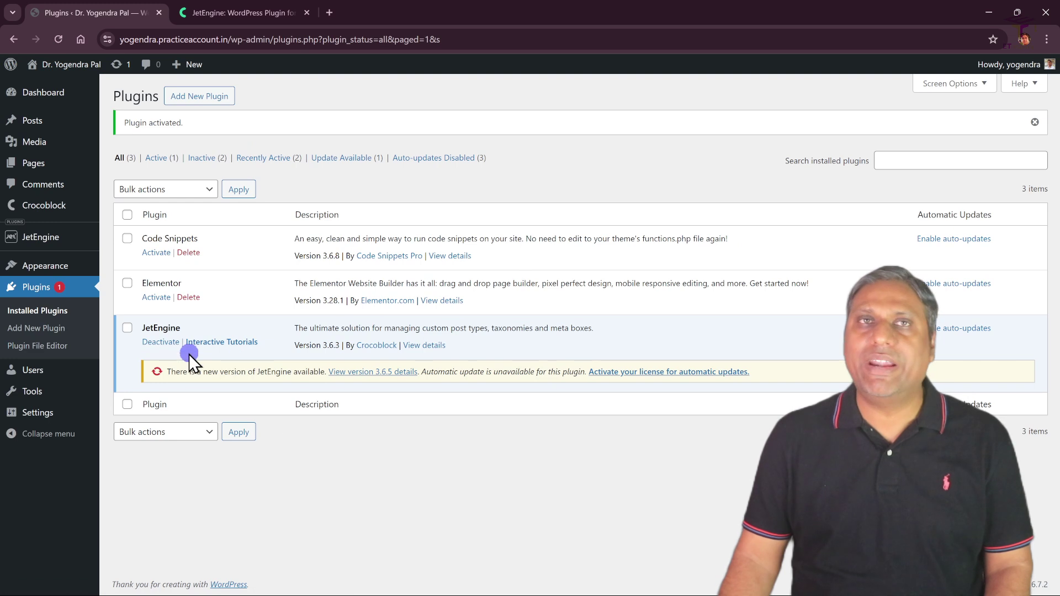
left_click(86, 288)
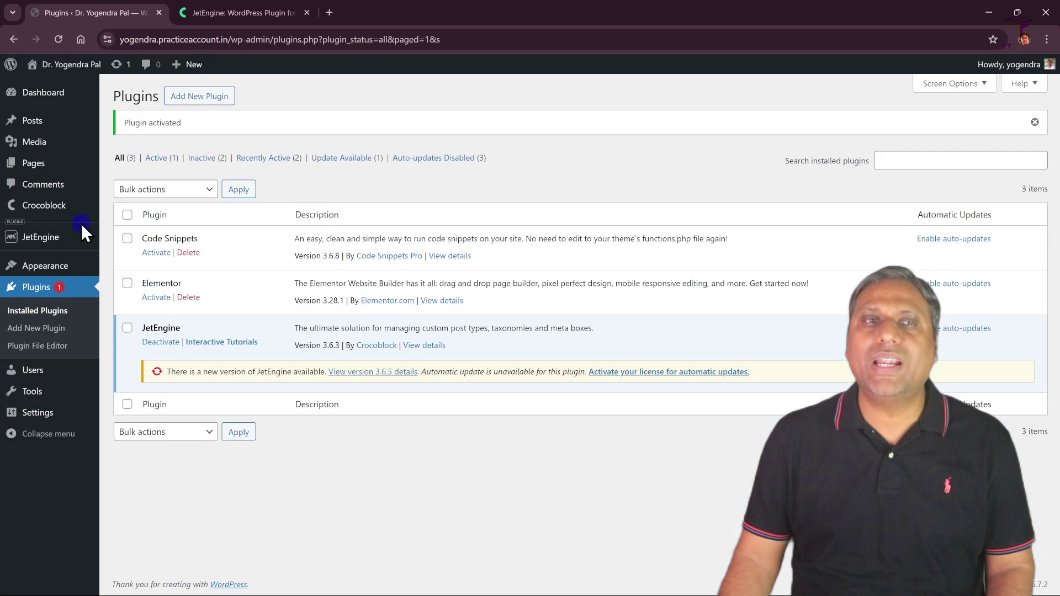
Open JetEngine's custom post types list, view the built-in post types, and switch back to the JetEngine ones
mouse_move(188, 278)
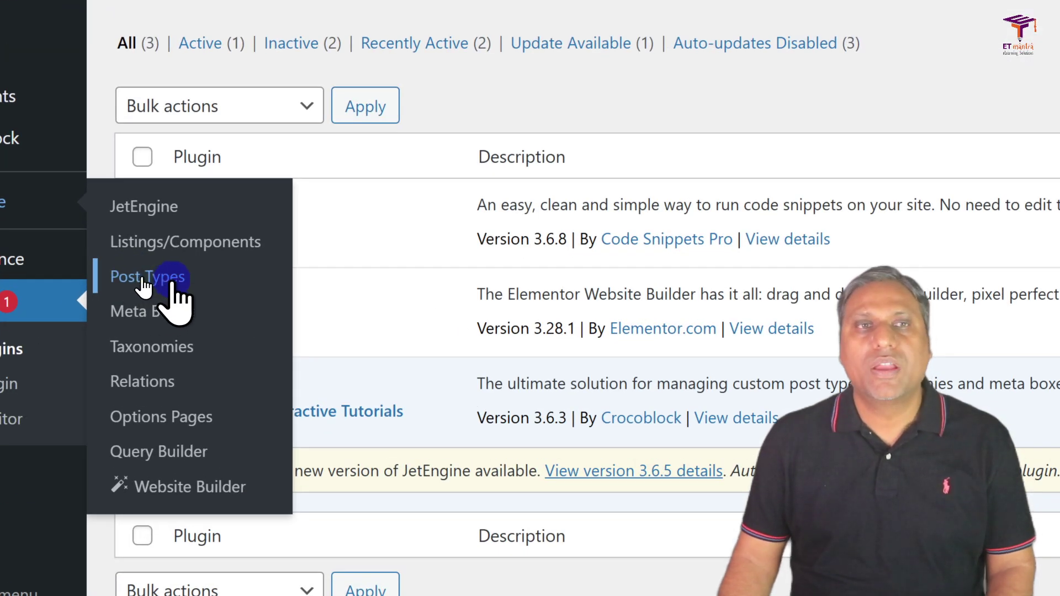
left_click(140, 281)
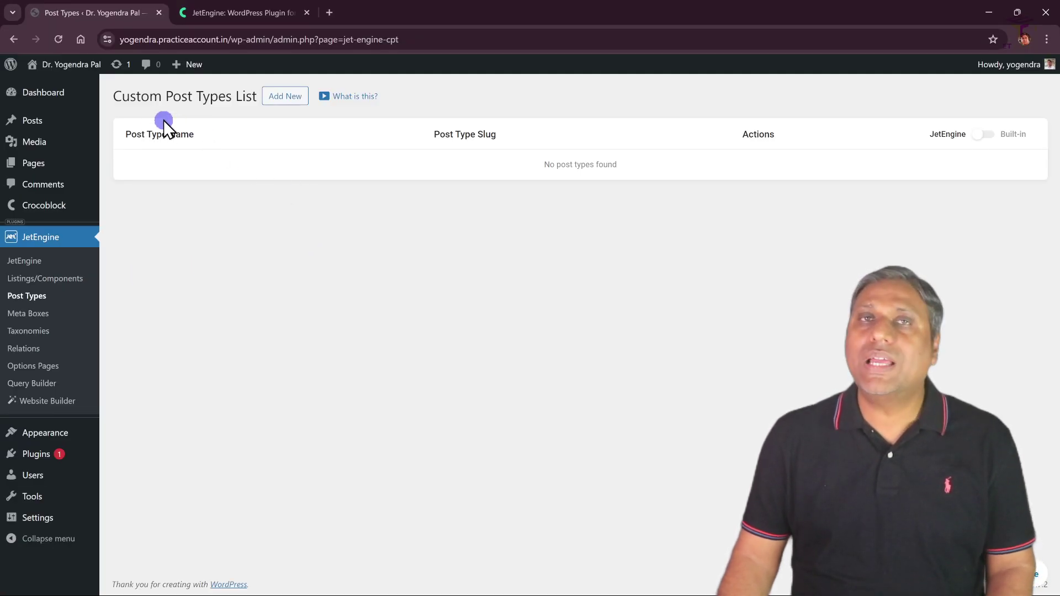
left_click_drag(111, 100, 255, 101)
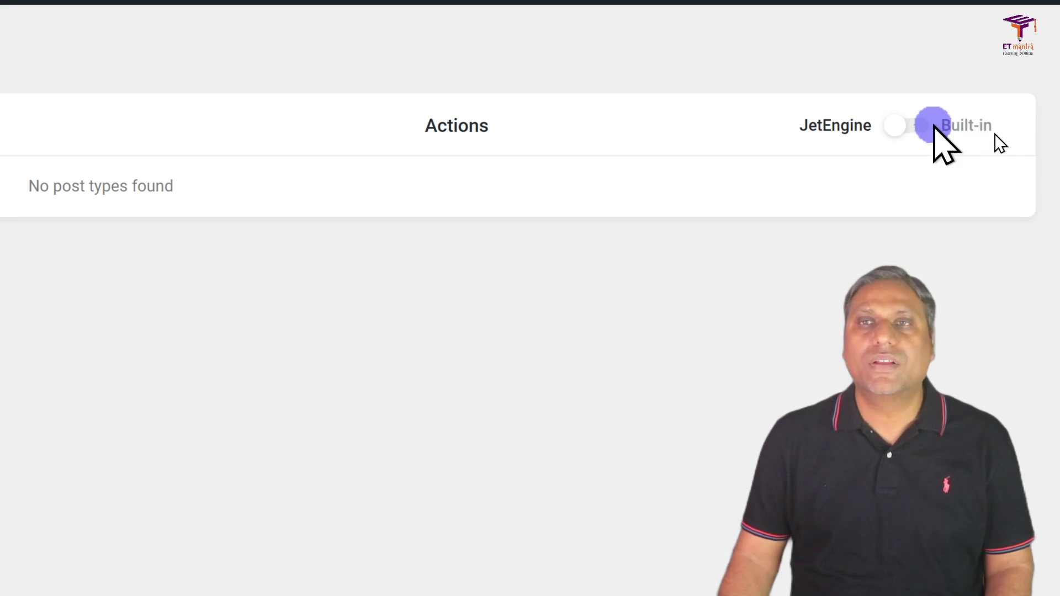
left_click(988, 135)
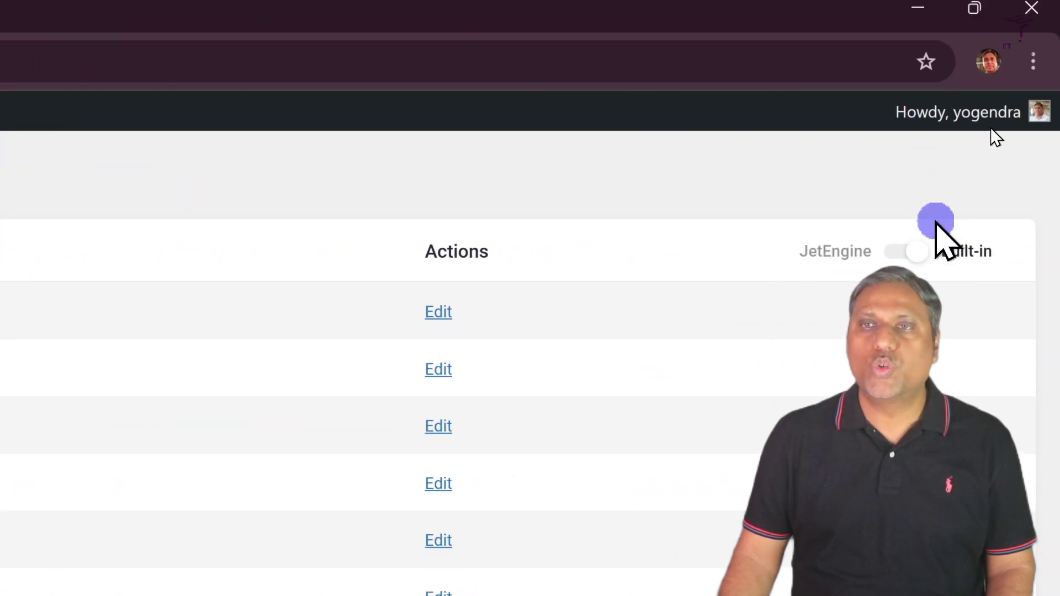
left_click(979, 251)
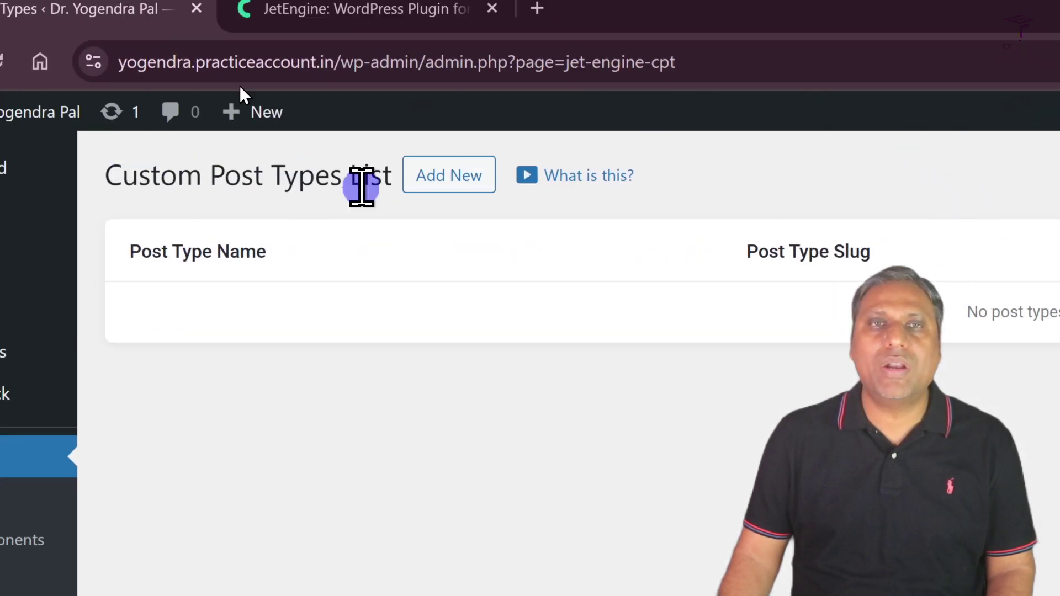
Start a new JetEngine post type and name it Course
left_click(451, 177)
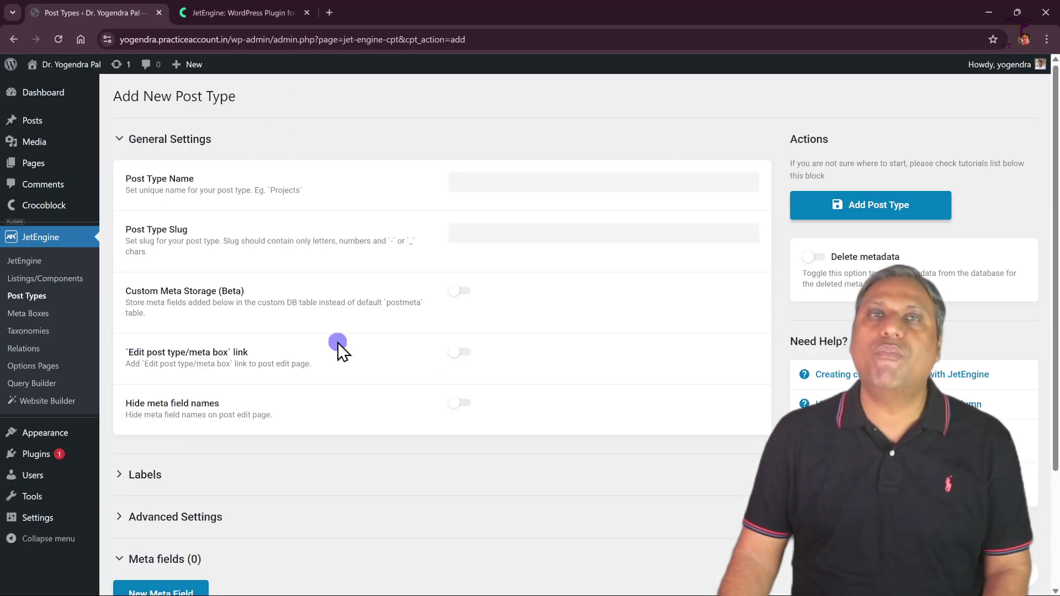
left_click(487, 189)
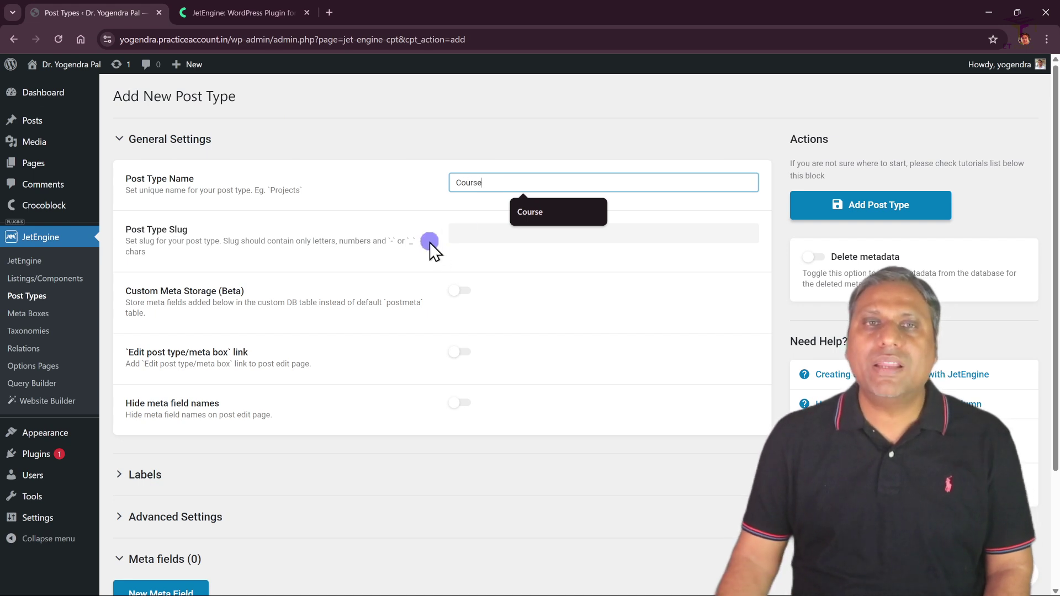
left_click(426, 257)
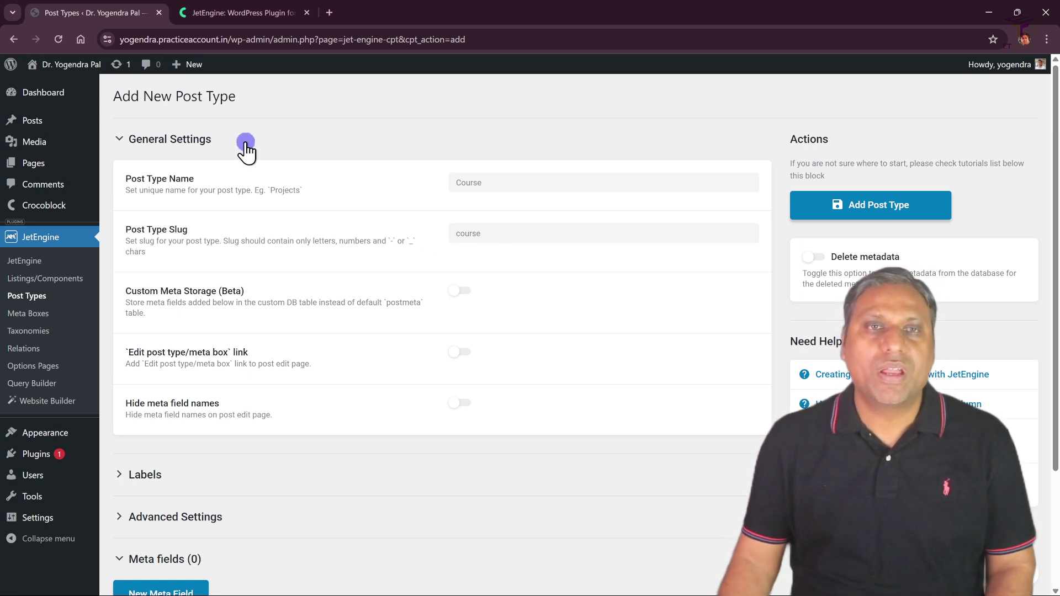
In the post type's advanced settings, add Comments and Revisions to the supported features
scroll(325, 263, "down", 2)
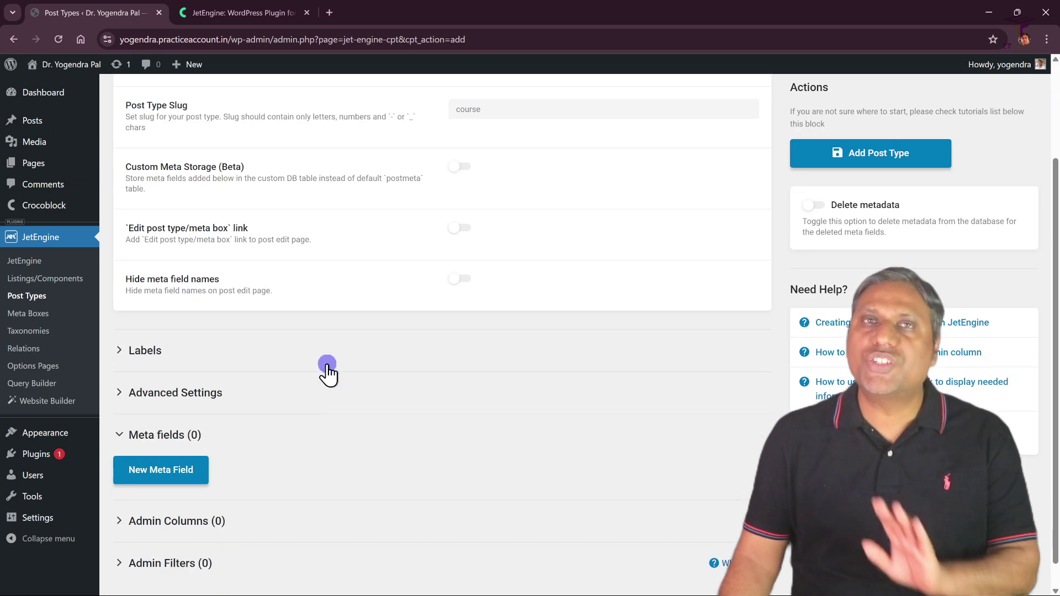
left_click(157, 393)
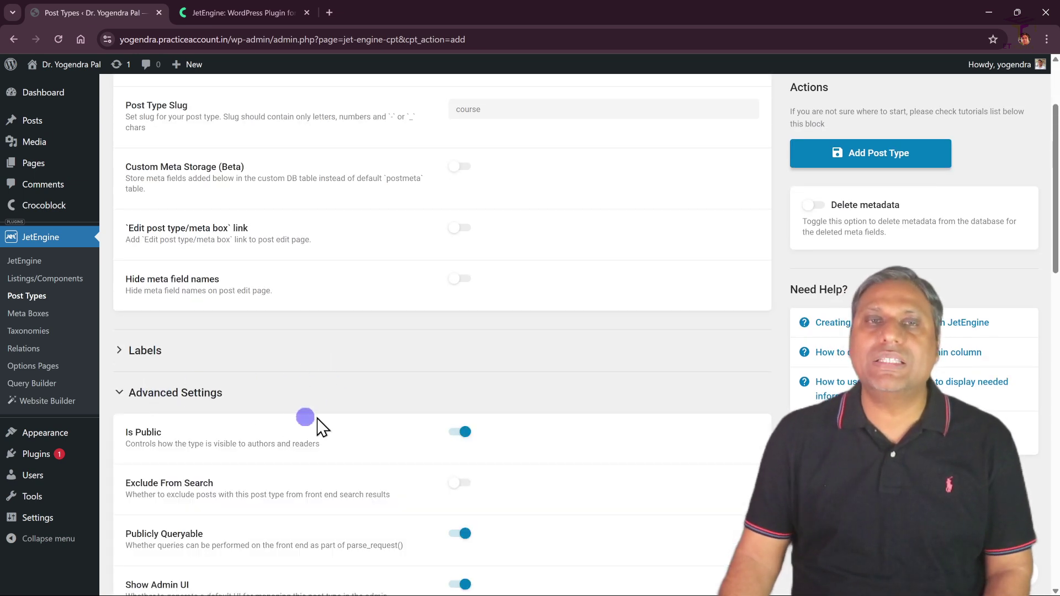
left_click_drag(1054, 182, 1043, 421)
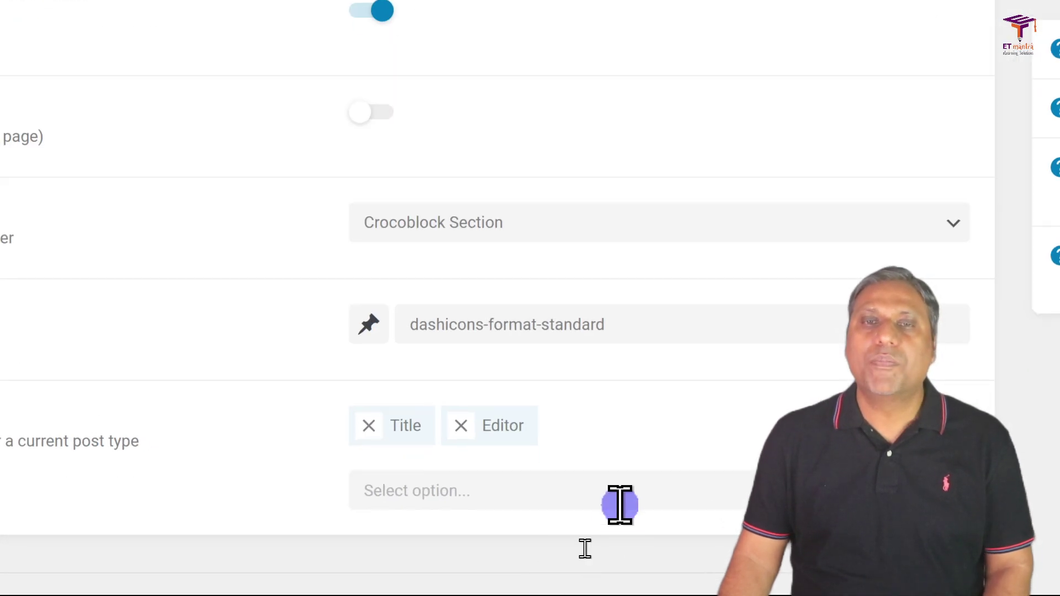
left_click(586, 546)
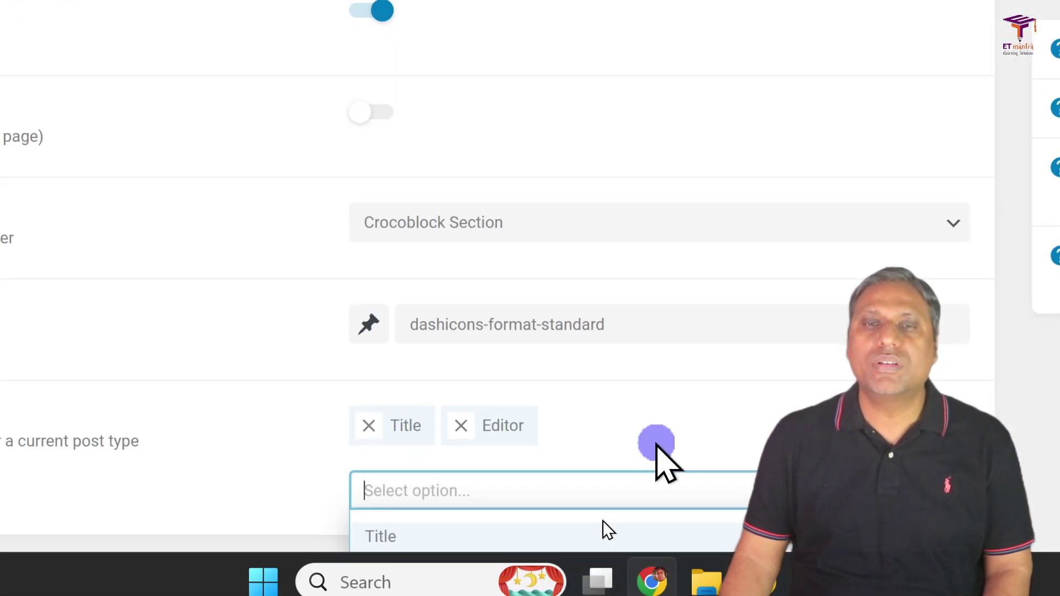
scroll(657, 469, "down", 3)
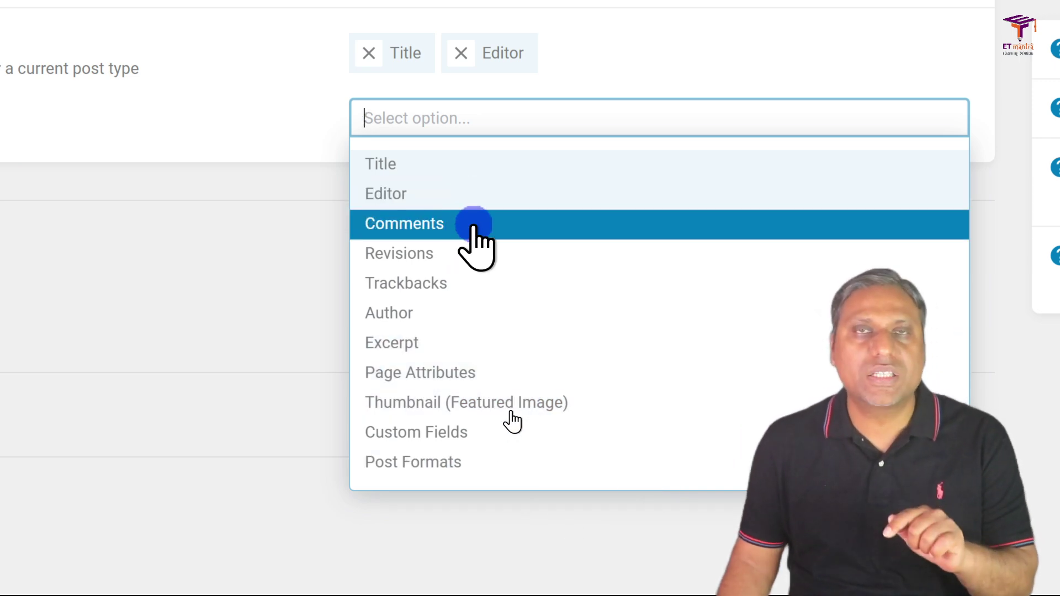
left_click(441, 223)
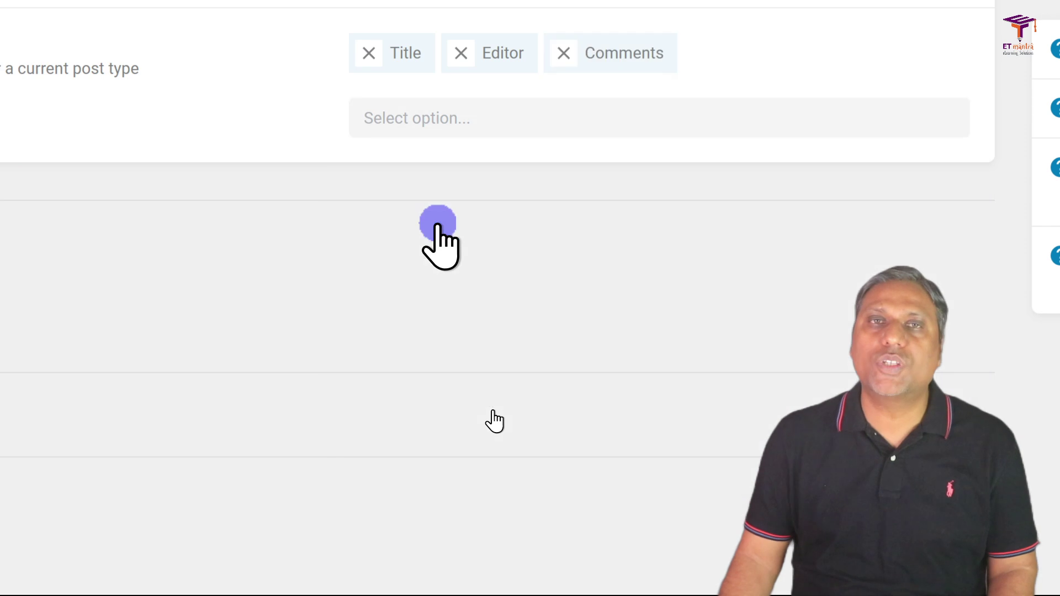
left_click(502, 126)
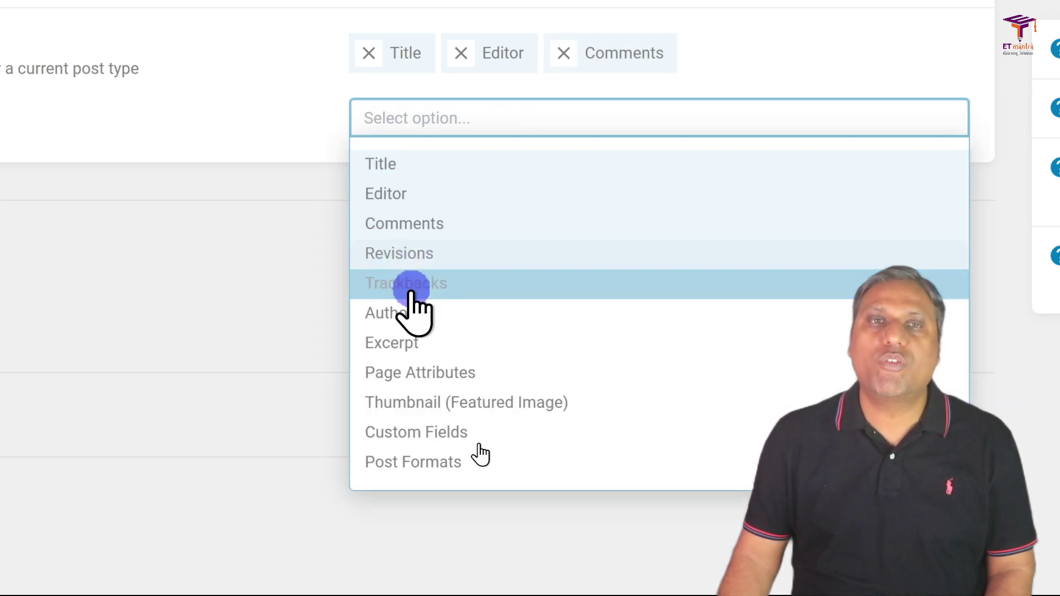
left_click(415, 259)
Add Trackbacks, Author and Excerpt to the features the Course post type supports
left_click(514, 119)
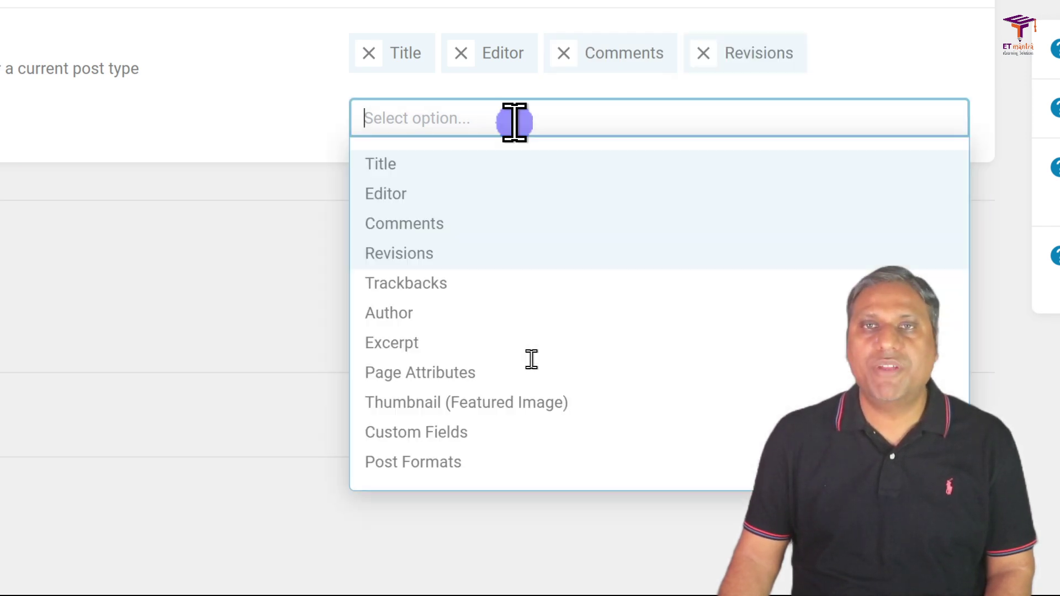
left_click(401, 284)
left_click(429, 130)
left_click(405, 311)
left_click(430, 160)
left_click(425, 391)
Add Page Attributes, Thumbnail (Featured Image), Custom Fields and Post Formats to the Course post type's supported features
left_click(501, 182)
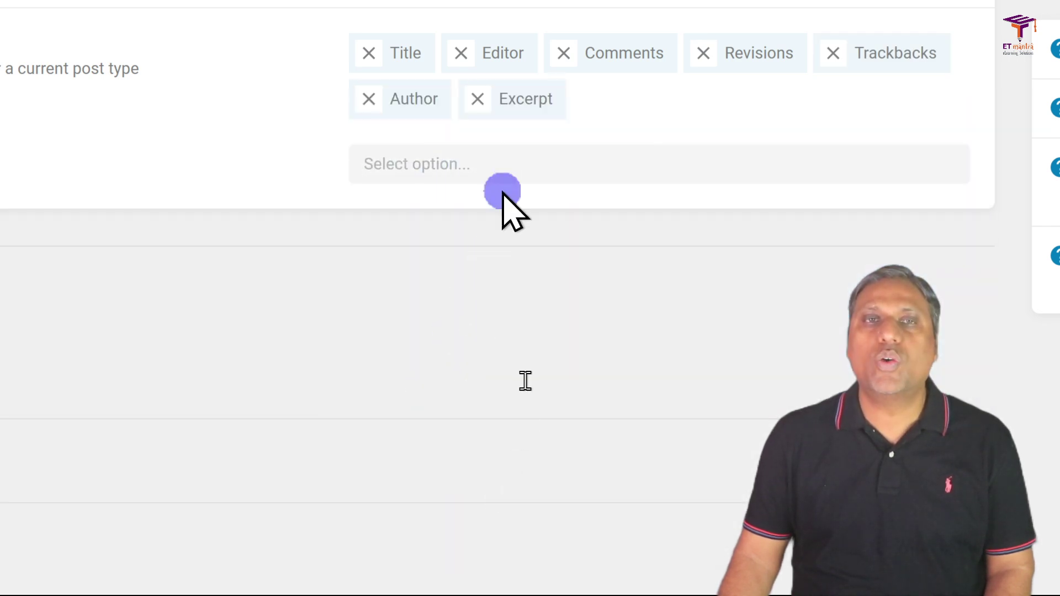
left_click(477, 420)
left_click(528, 163)
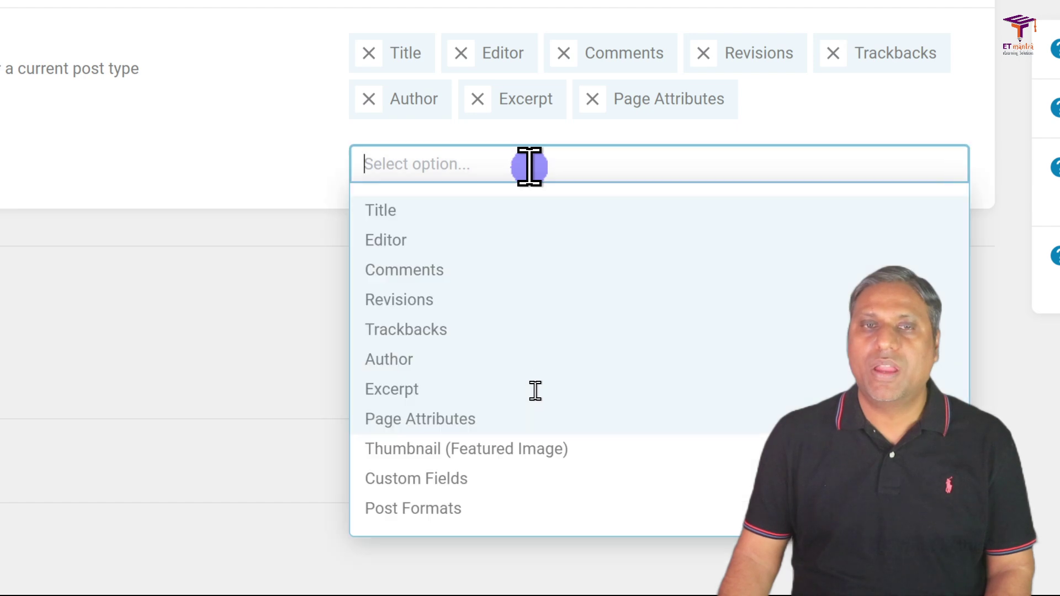
left_click(448, 451)
left_click(508, 214)
left_click(456, 538)
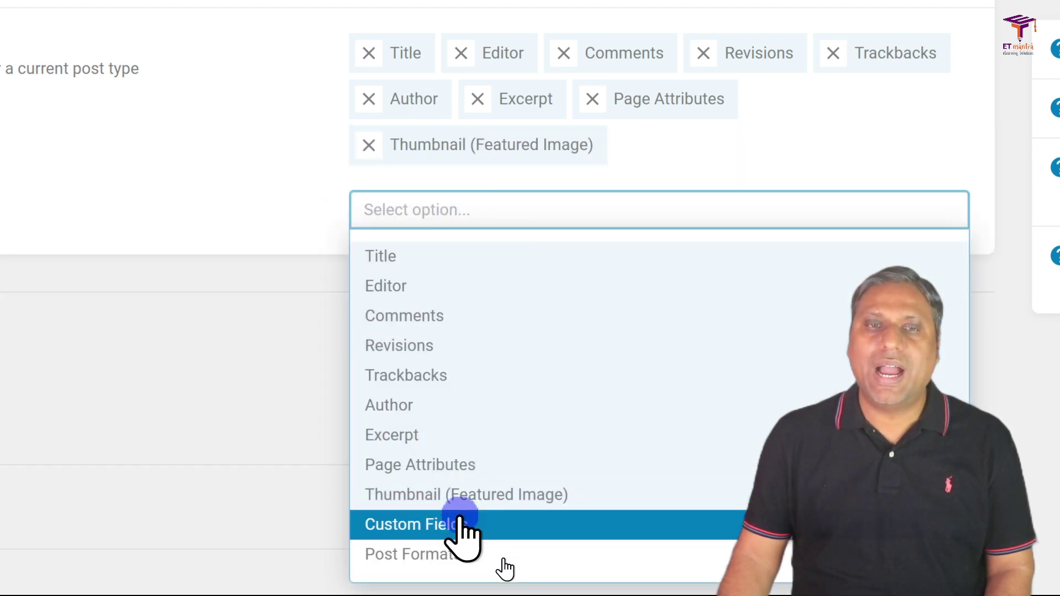
left_click(506, 200)
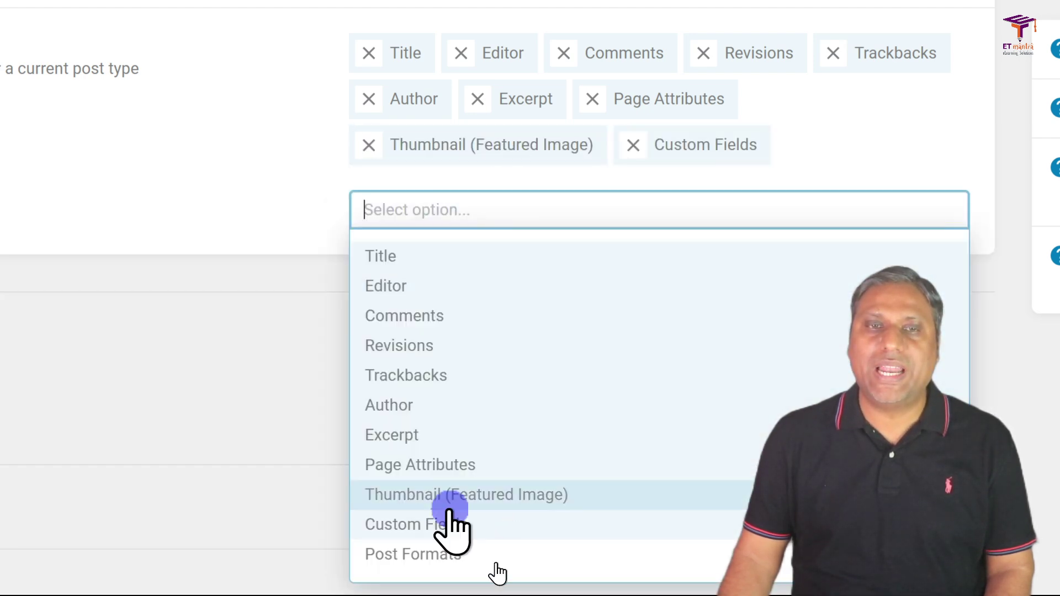
left_click(437, 563)
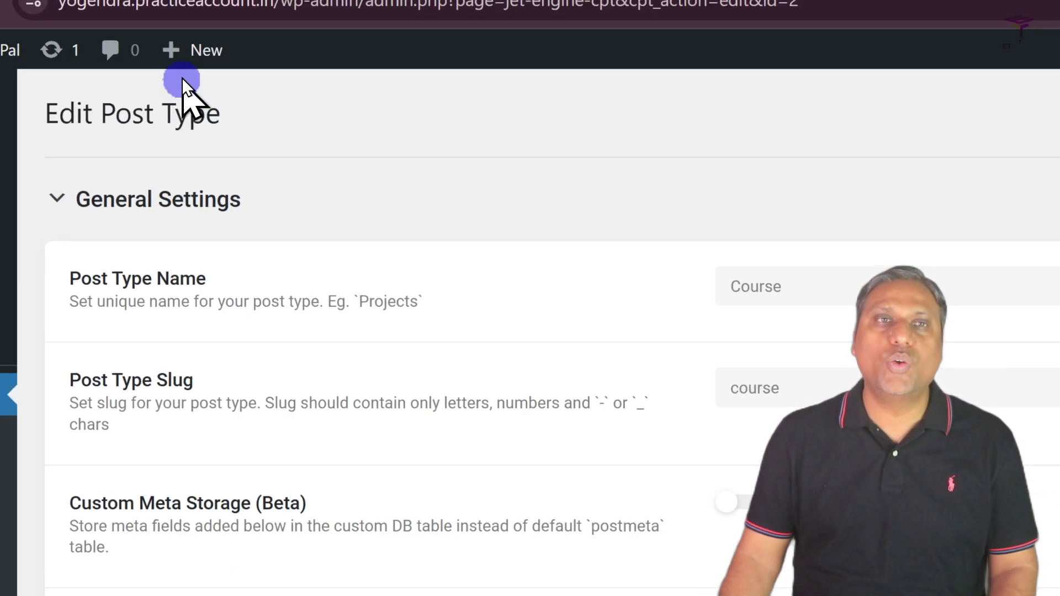
Open the Course posts and create a new course titled "This is my first course"
mouse_move(191, 64)
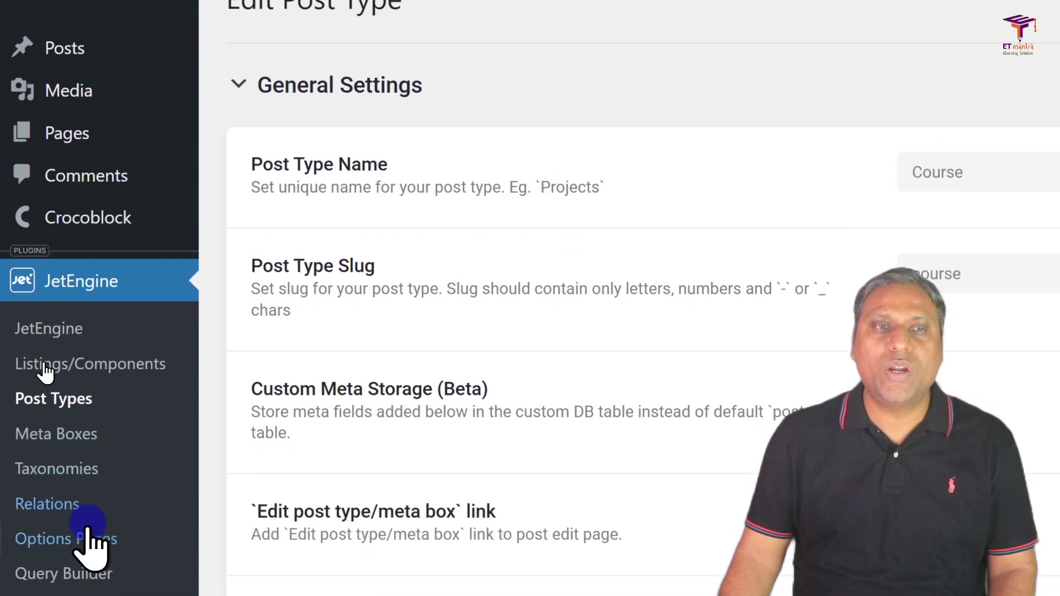
mouse_move(84, 526)
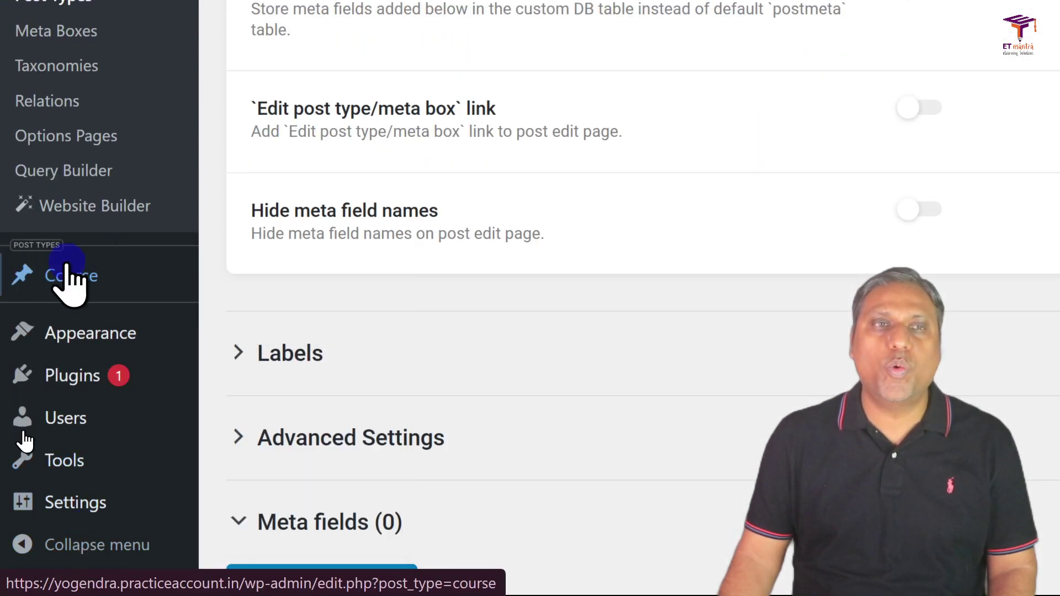
mouse_move(73, 276)
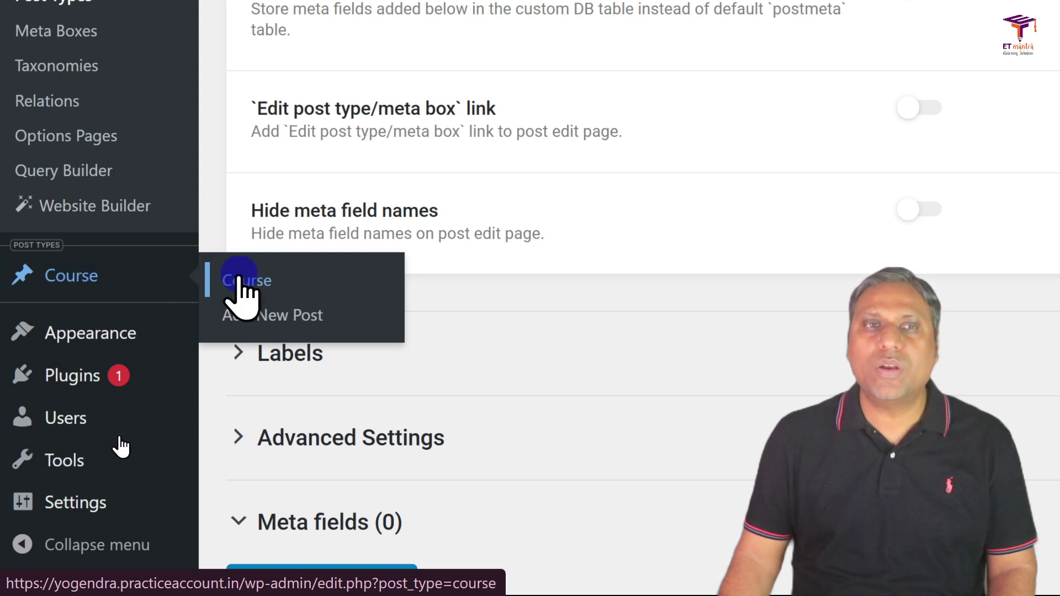
left_click(239, 284)
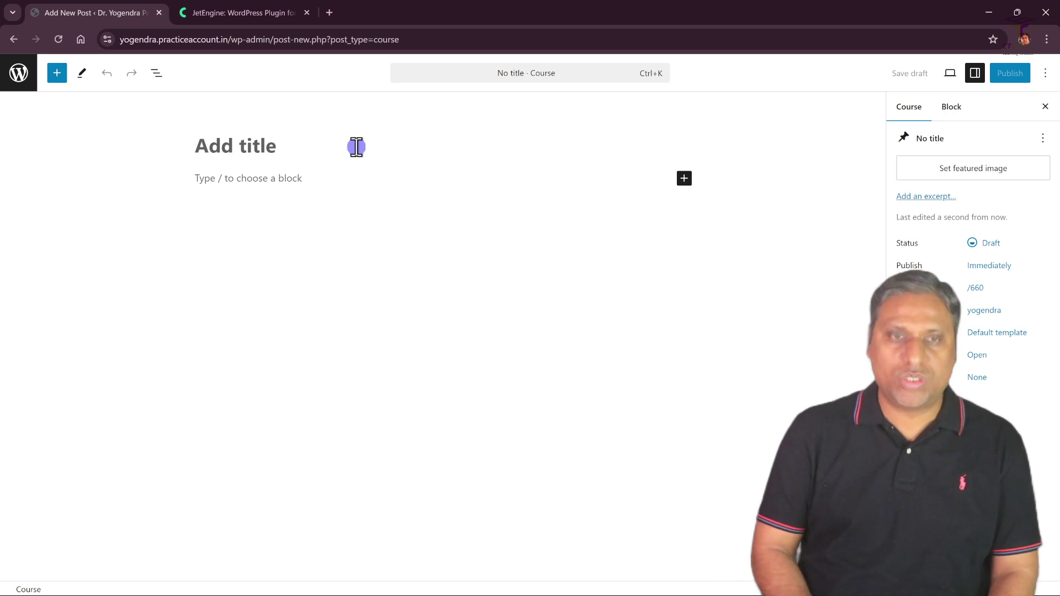
type("This is my first course")
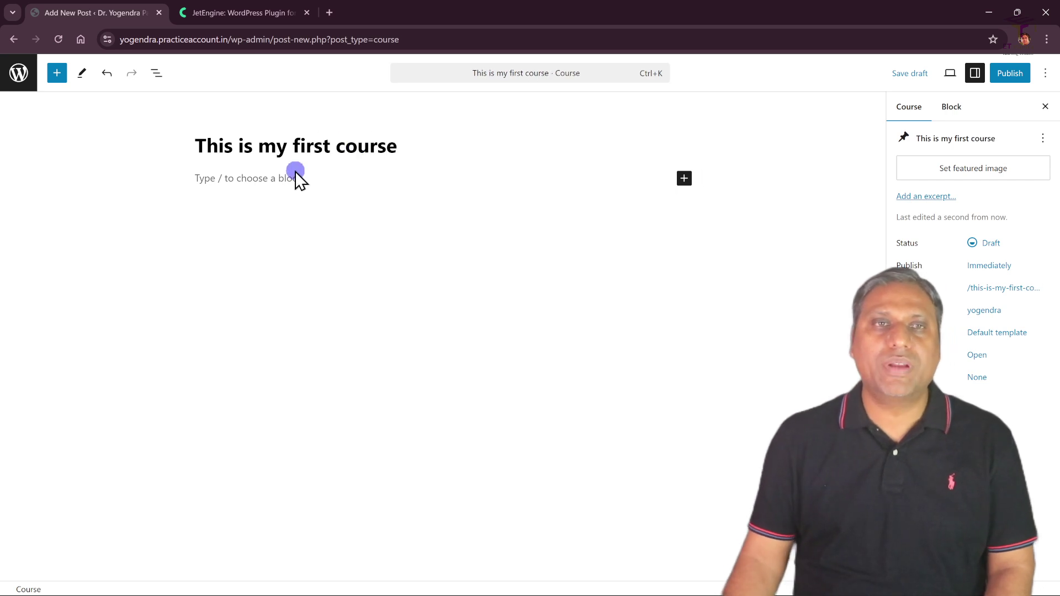
Write the course's body text as "This is demo content for course post type."
left_click(295, 172)
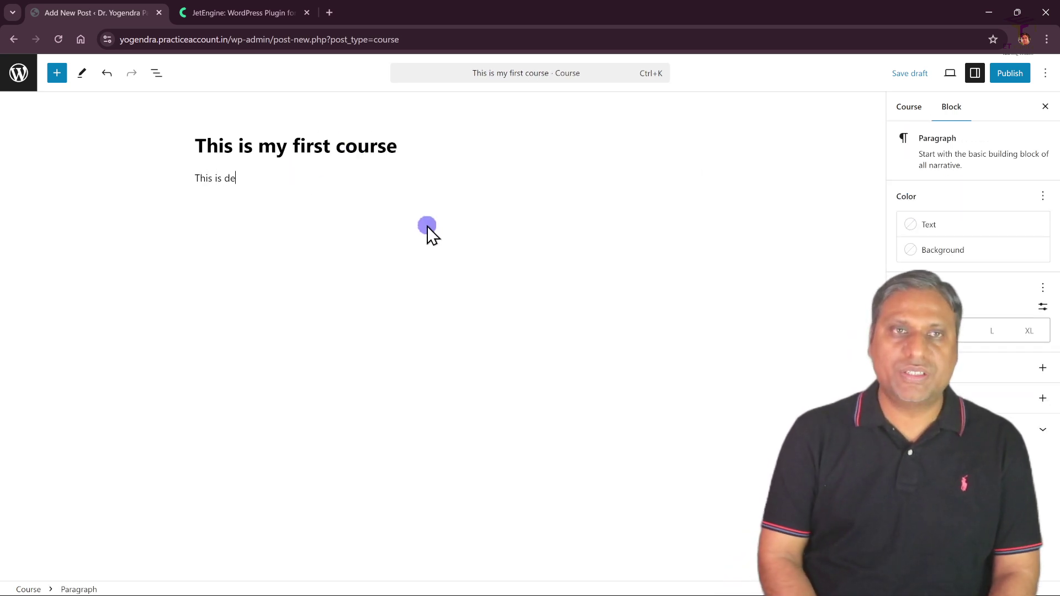
type("This is democ")
key("BackSpace")
key("BackSpace")
type("content")
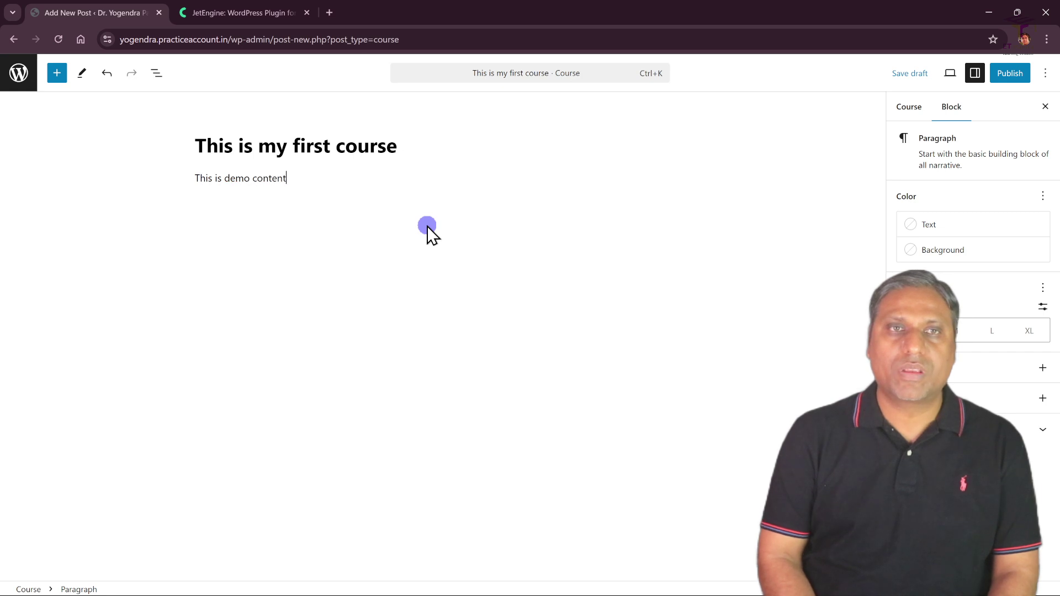
type(" for course")
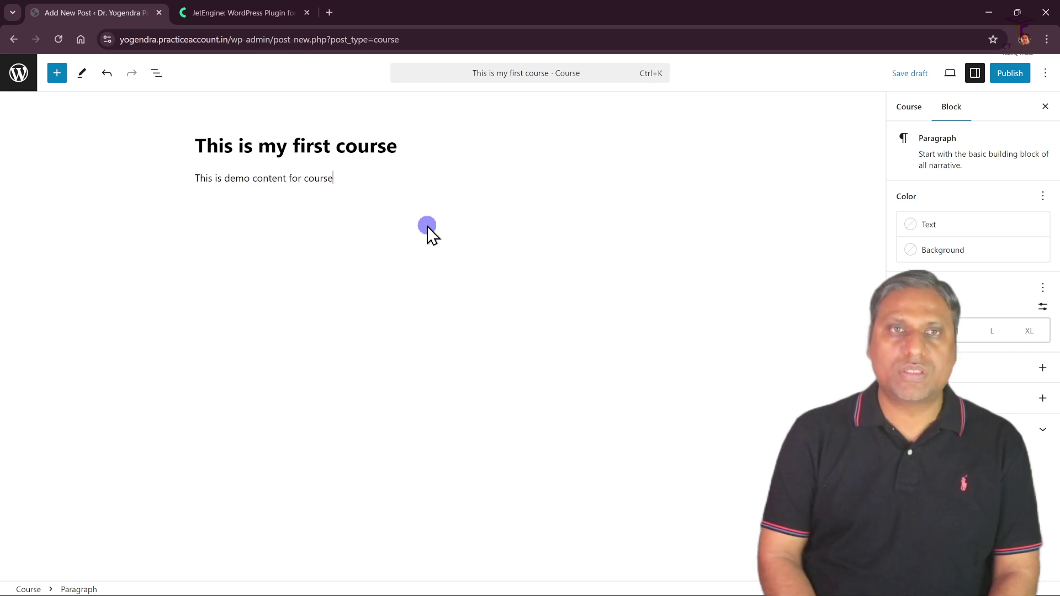
type(" post type.")
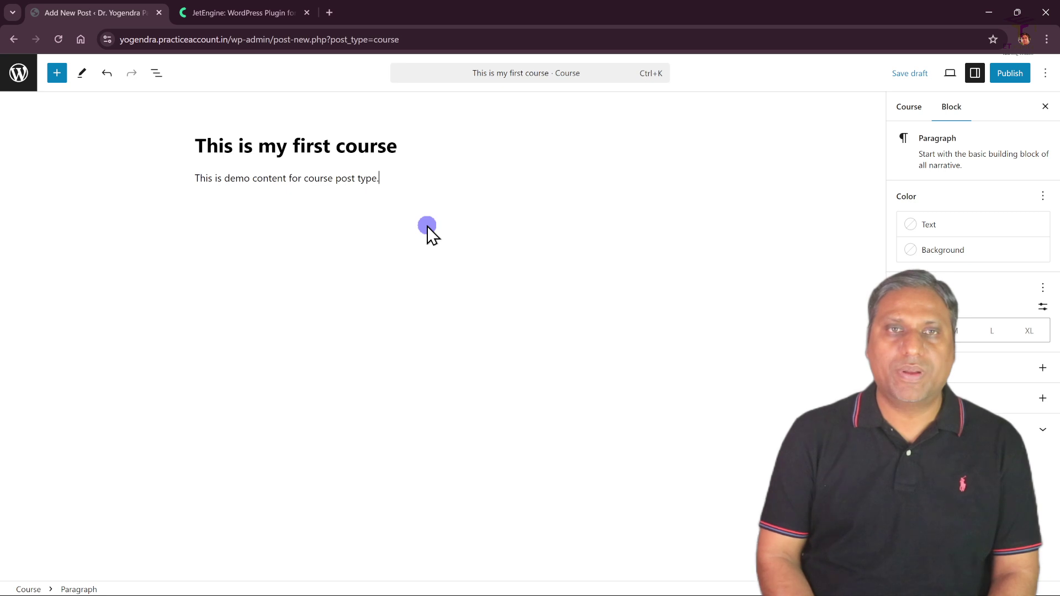
Repeat the demo sentence until the first paragraph holds nine copies of it
key("ctrl+a")
key("ctrl+c")
key("ctrl+v")
key("ctrl+v")
key("ctrl+v")
key("ctrl+v")
key("ctrl+v")
key("ctrl+v")
key("ctrl+v")
key("ctrl+v")
key("ctrl+v")
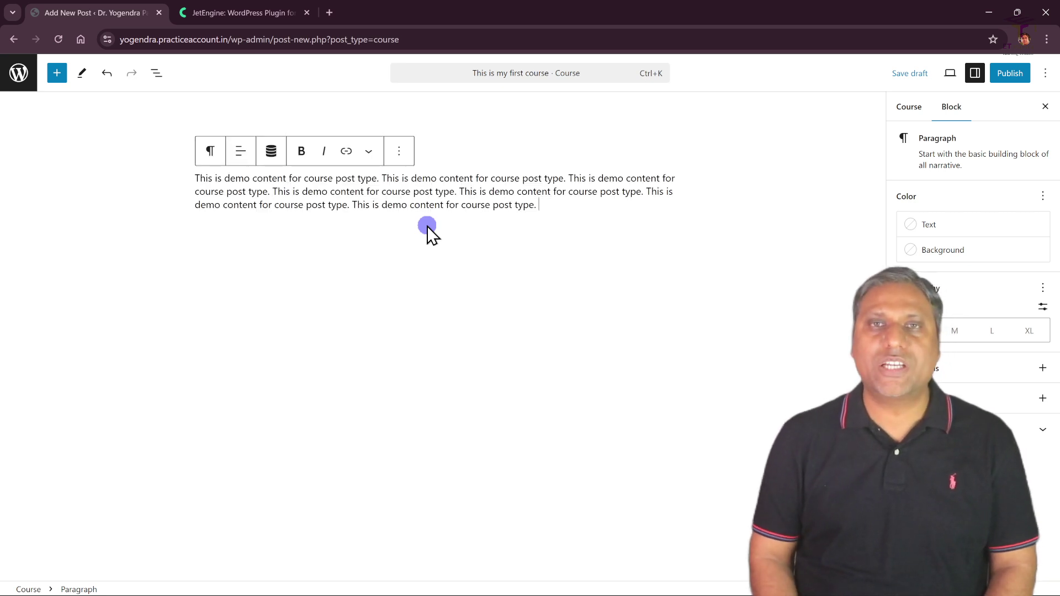
Add a second paragraph containing four copies of the first paragraph's full text
key("ctrl+a")
key("ctrl+c")
key("Right")
key("Return")
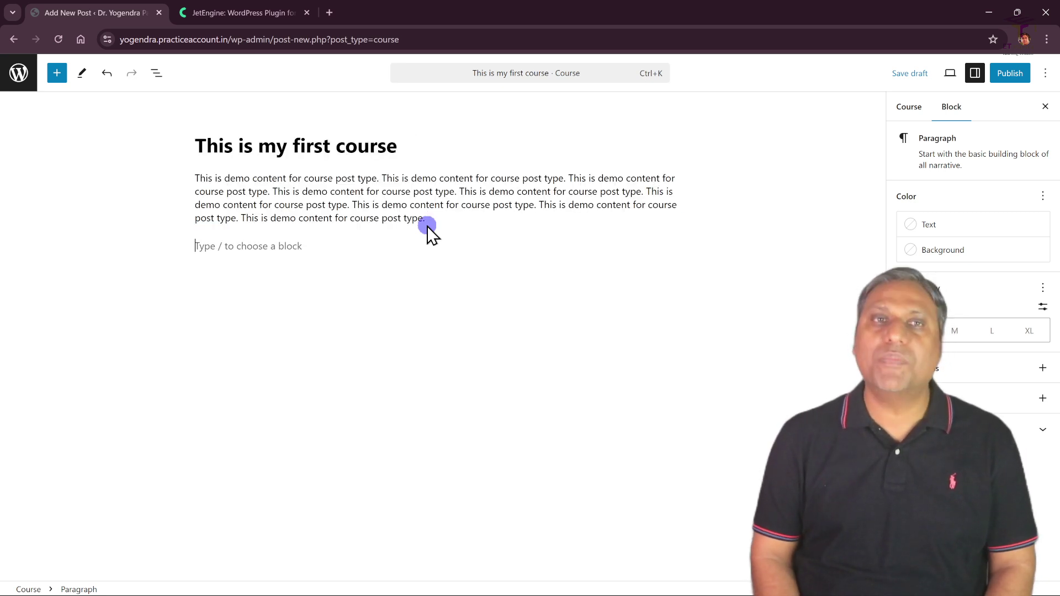
key("ctrl+v")
key("ctrl+v")
key("ctrl+v")
key("ctrl+v")
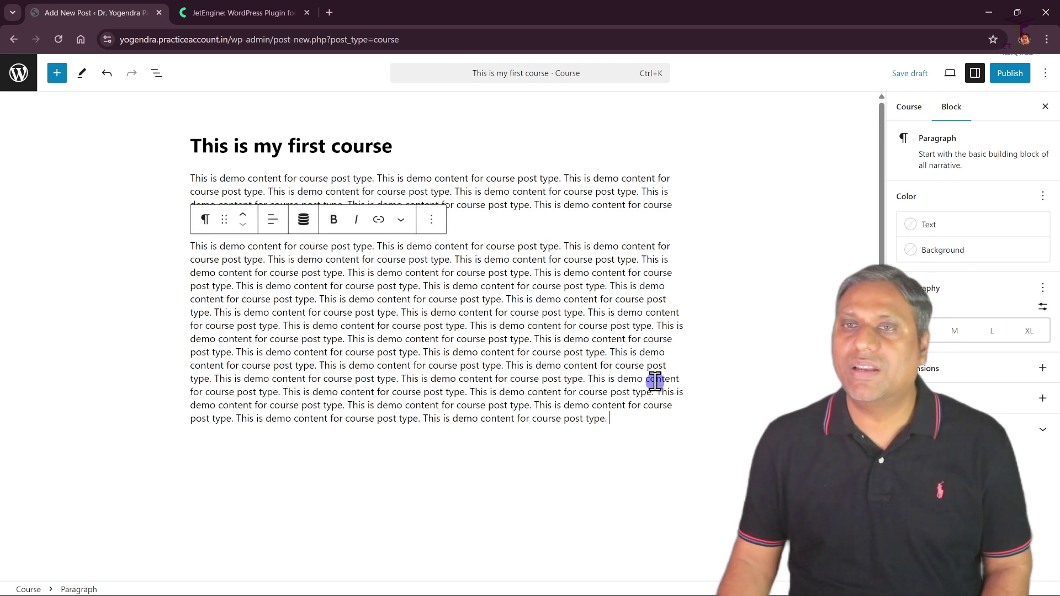
Return to the course's settings and publish the course
left_click(908, 107)
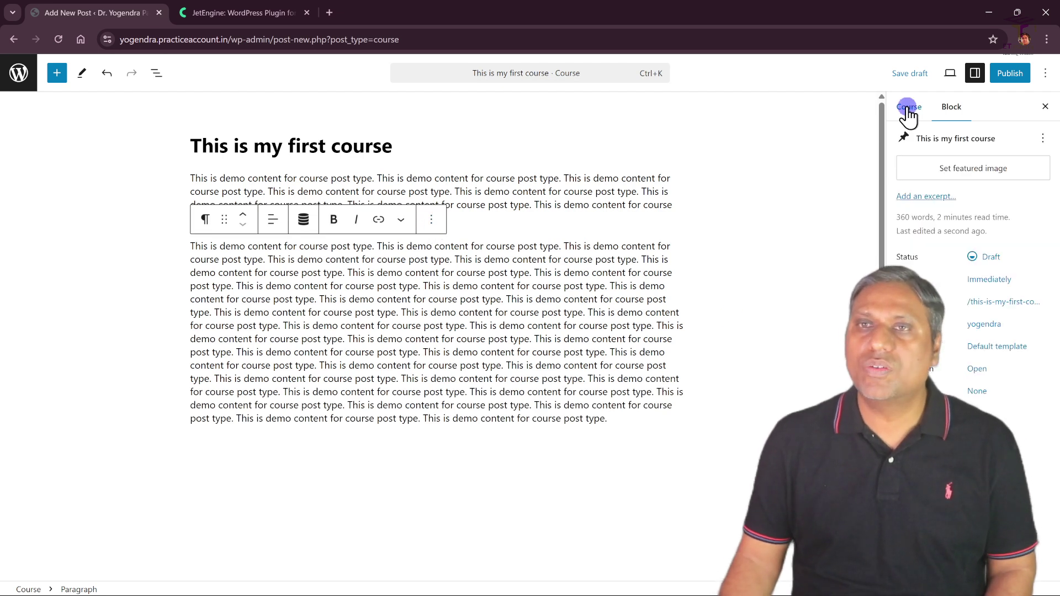
left_click(1008, 75)
left_click(1013, 74)
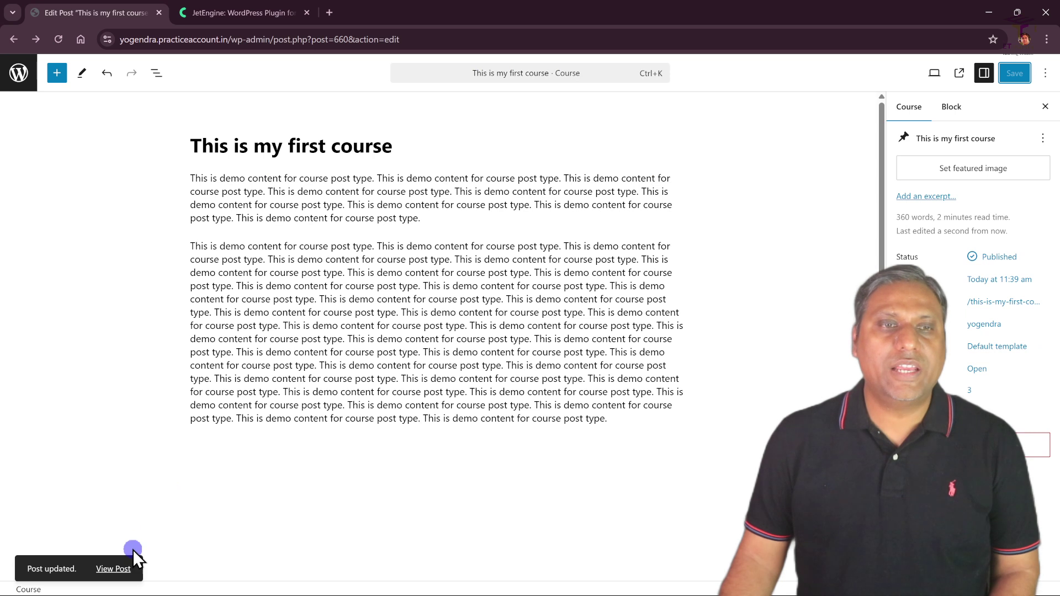
View the published course on the site and examine its title, content and the "course" part of its URL
left_click(114, 569)
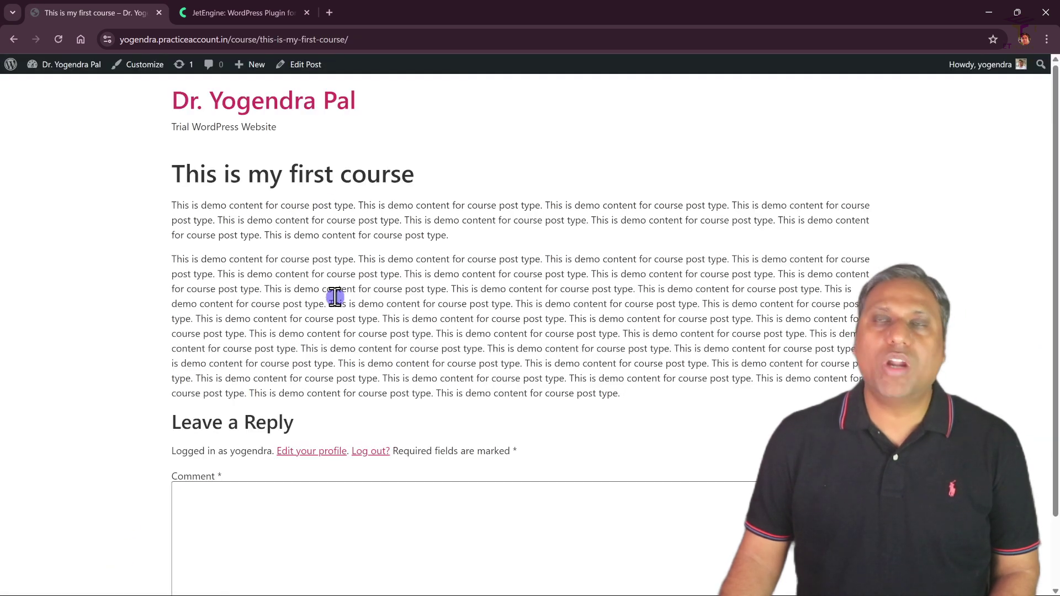
left_click_drag(182, 174, 485, 319)
left_click(562, 345)
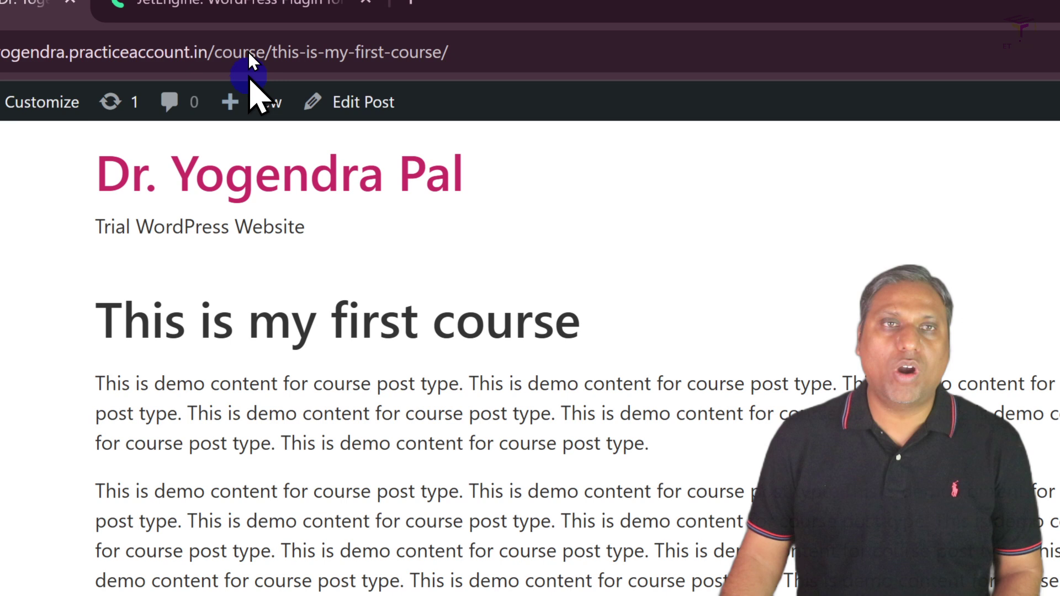
left_click_drag(215, 51, 266, 88)
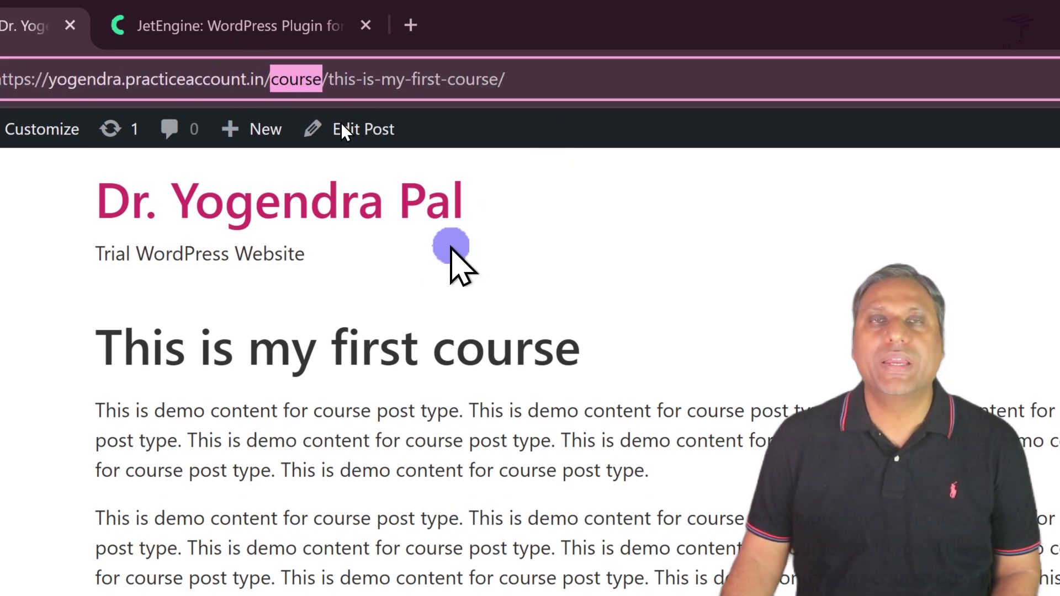
left_click(424, 306)
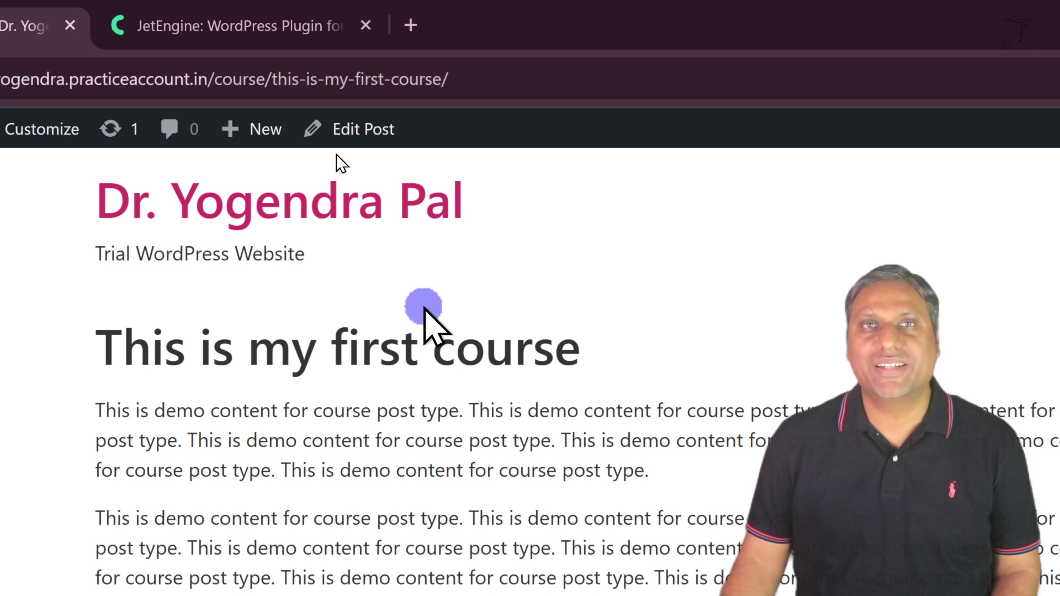